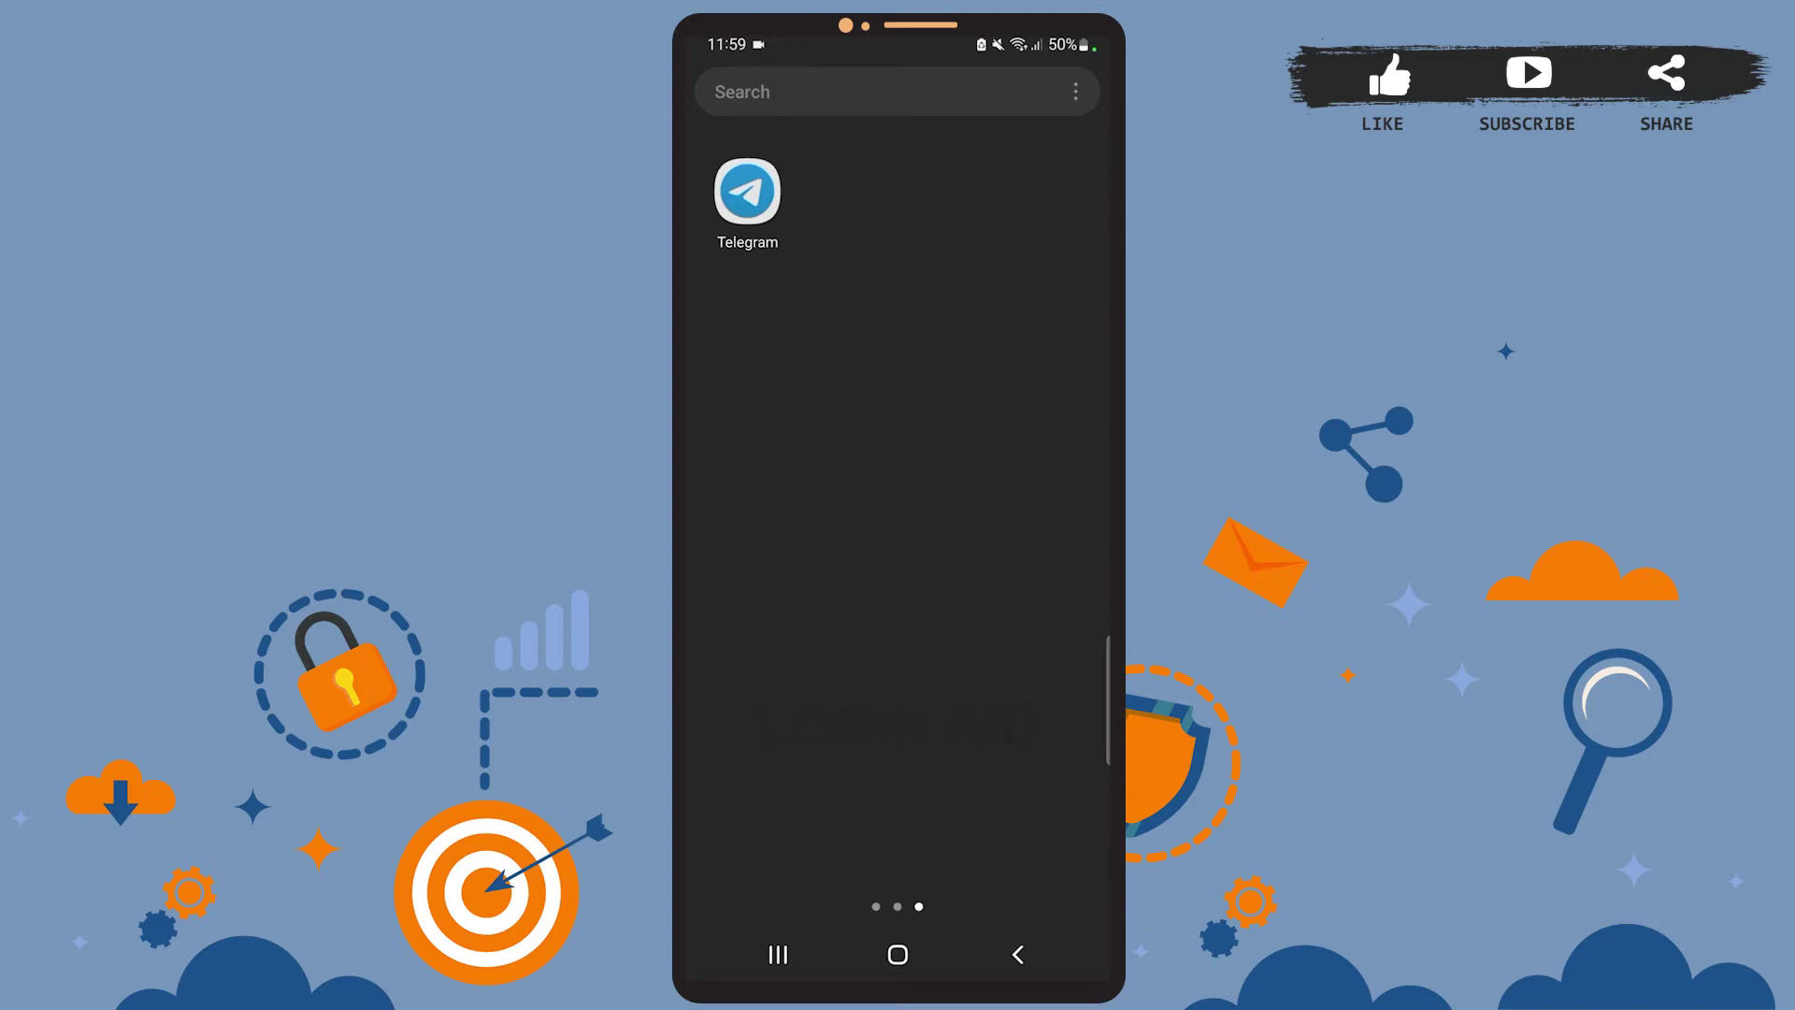
Launch Telegram and open the Discussion group chat.
{"action": "left_click", "coordinate": [746, 193]}
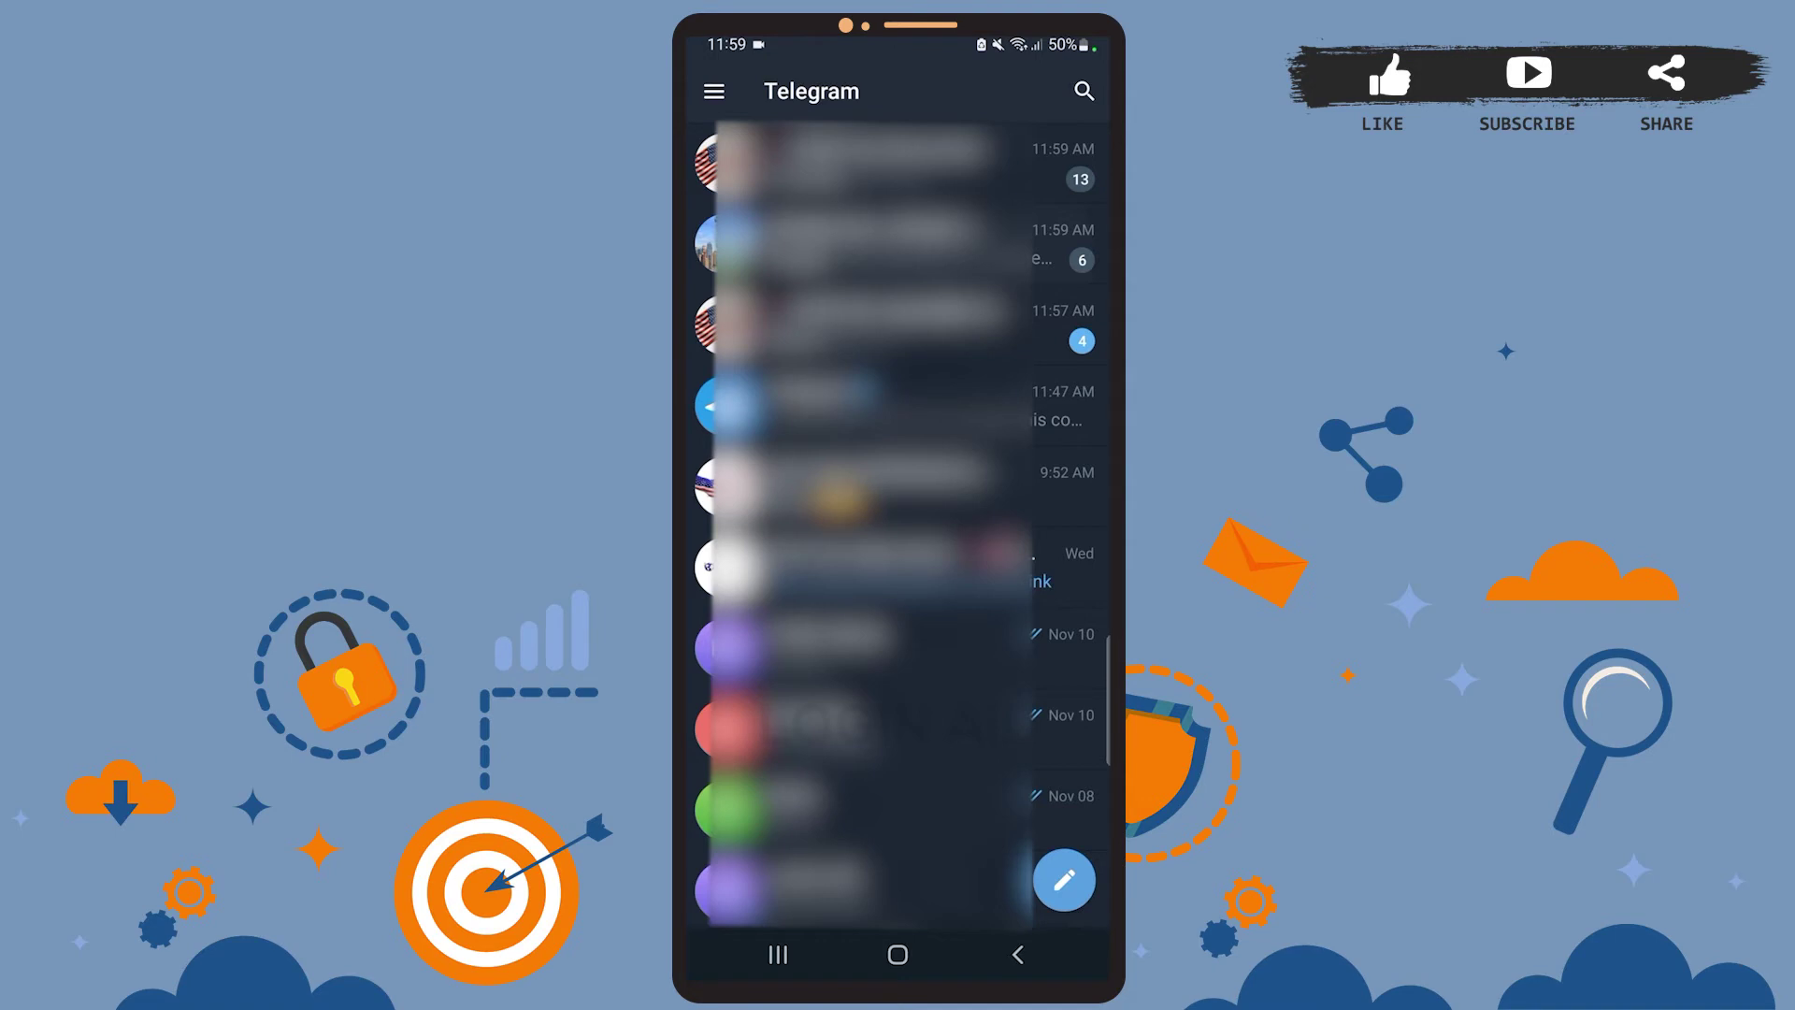
{"action": "left_click", "coordinate": [870, 161]}
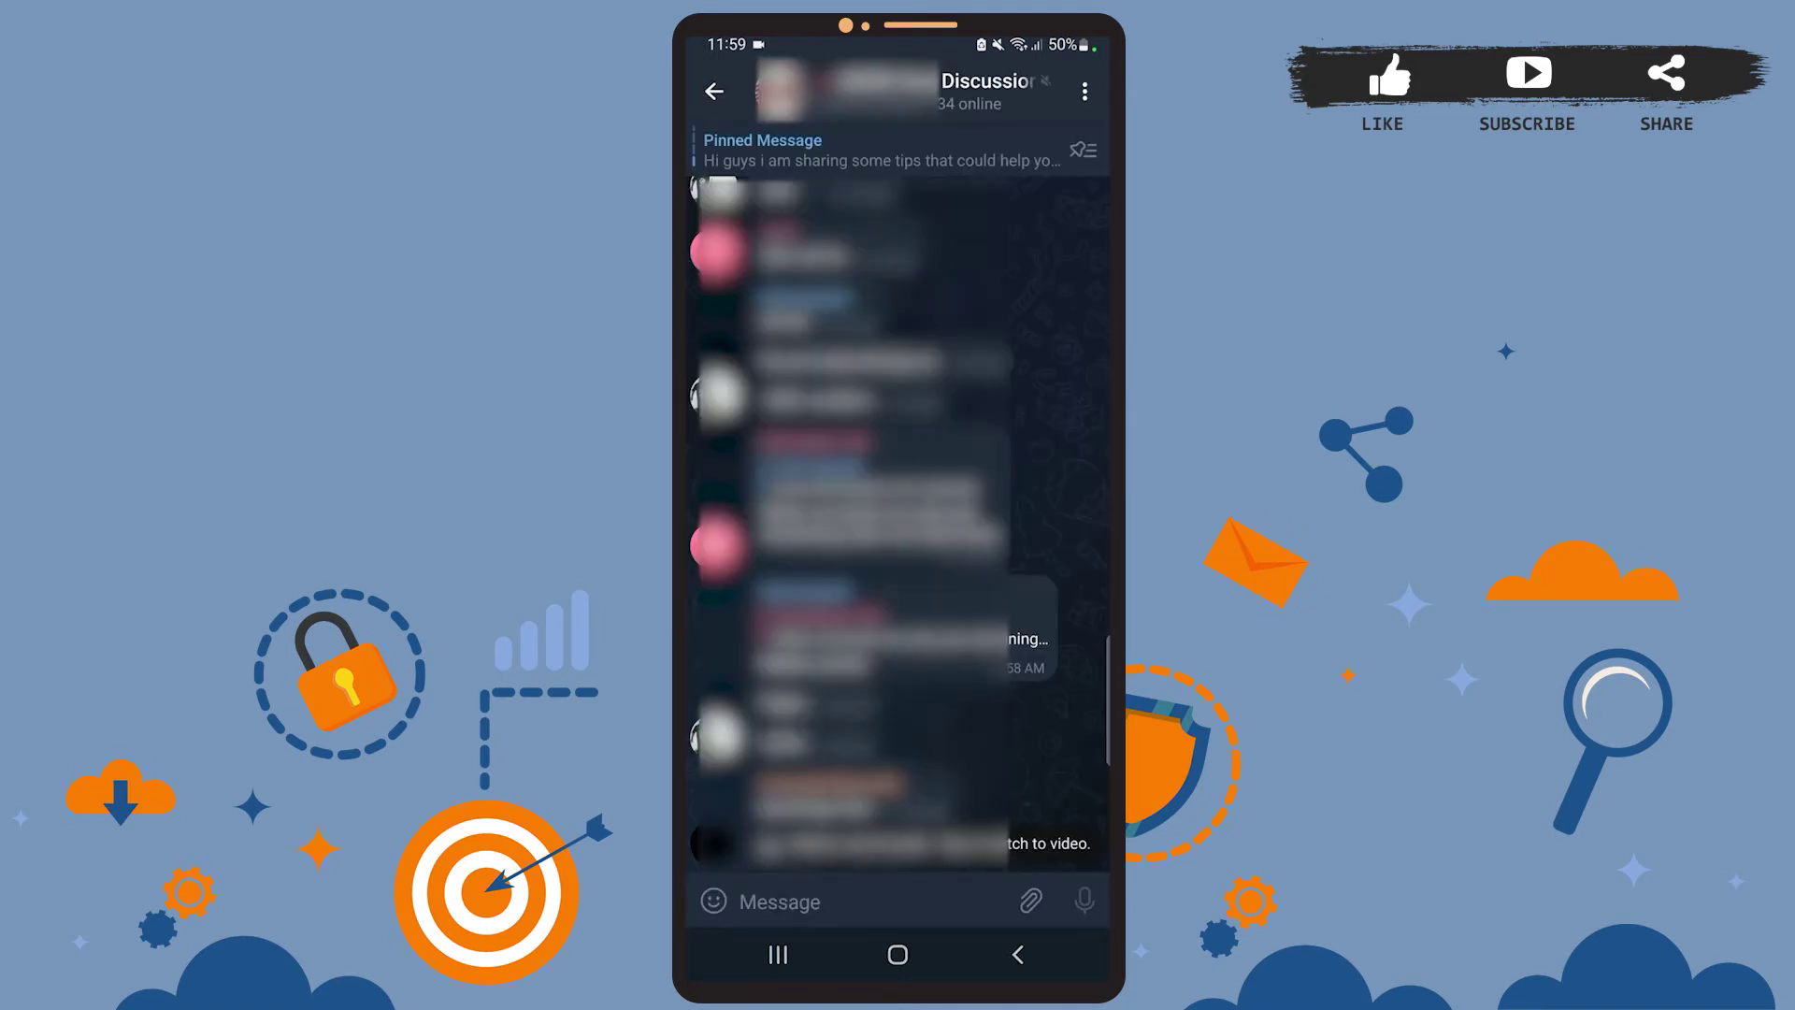
Copy the Discussion group's invite link from its group info page.
{"action": "left_click", "coordinate": [897, 91]}
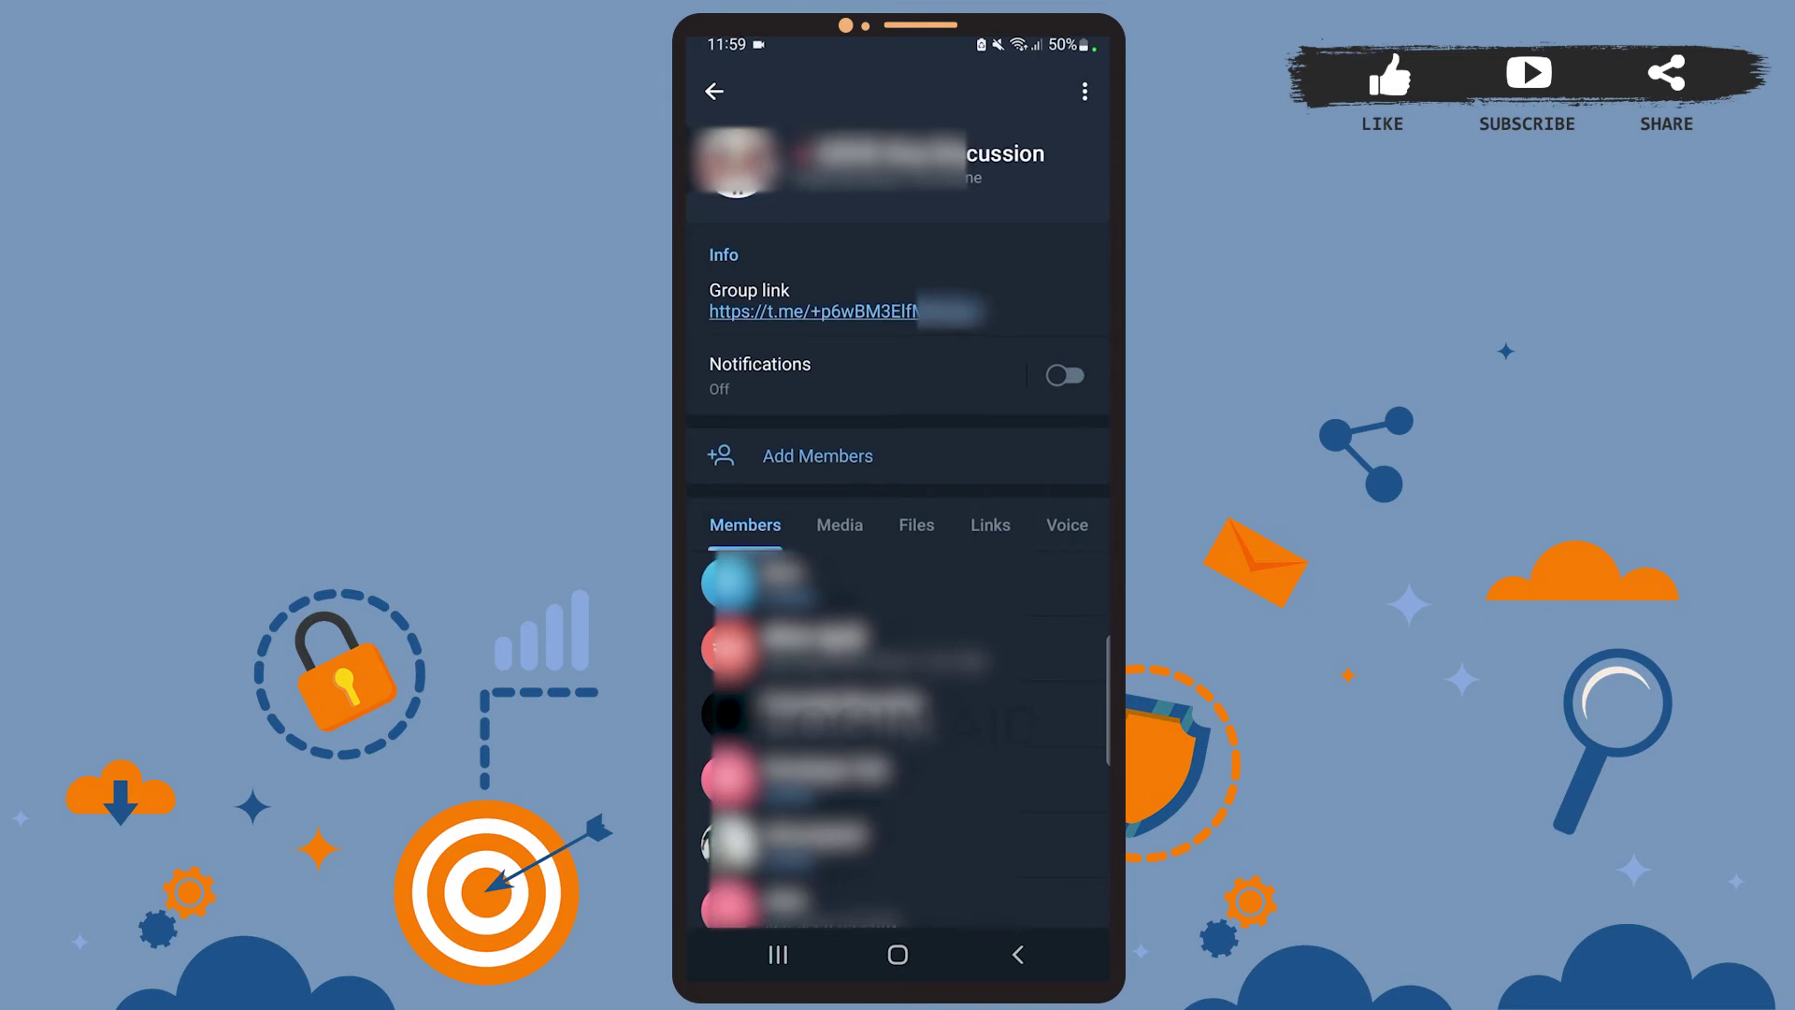
{"action": "left_click", "coordinate": [815, 309]}
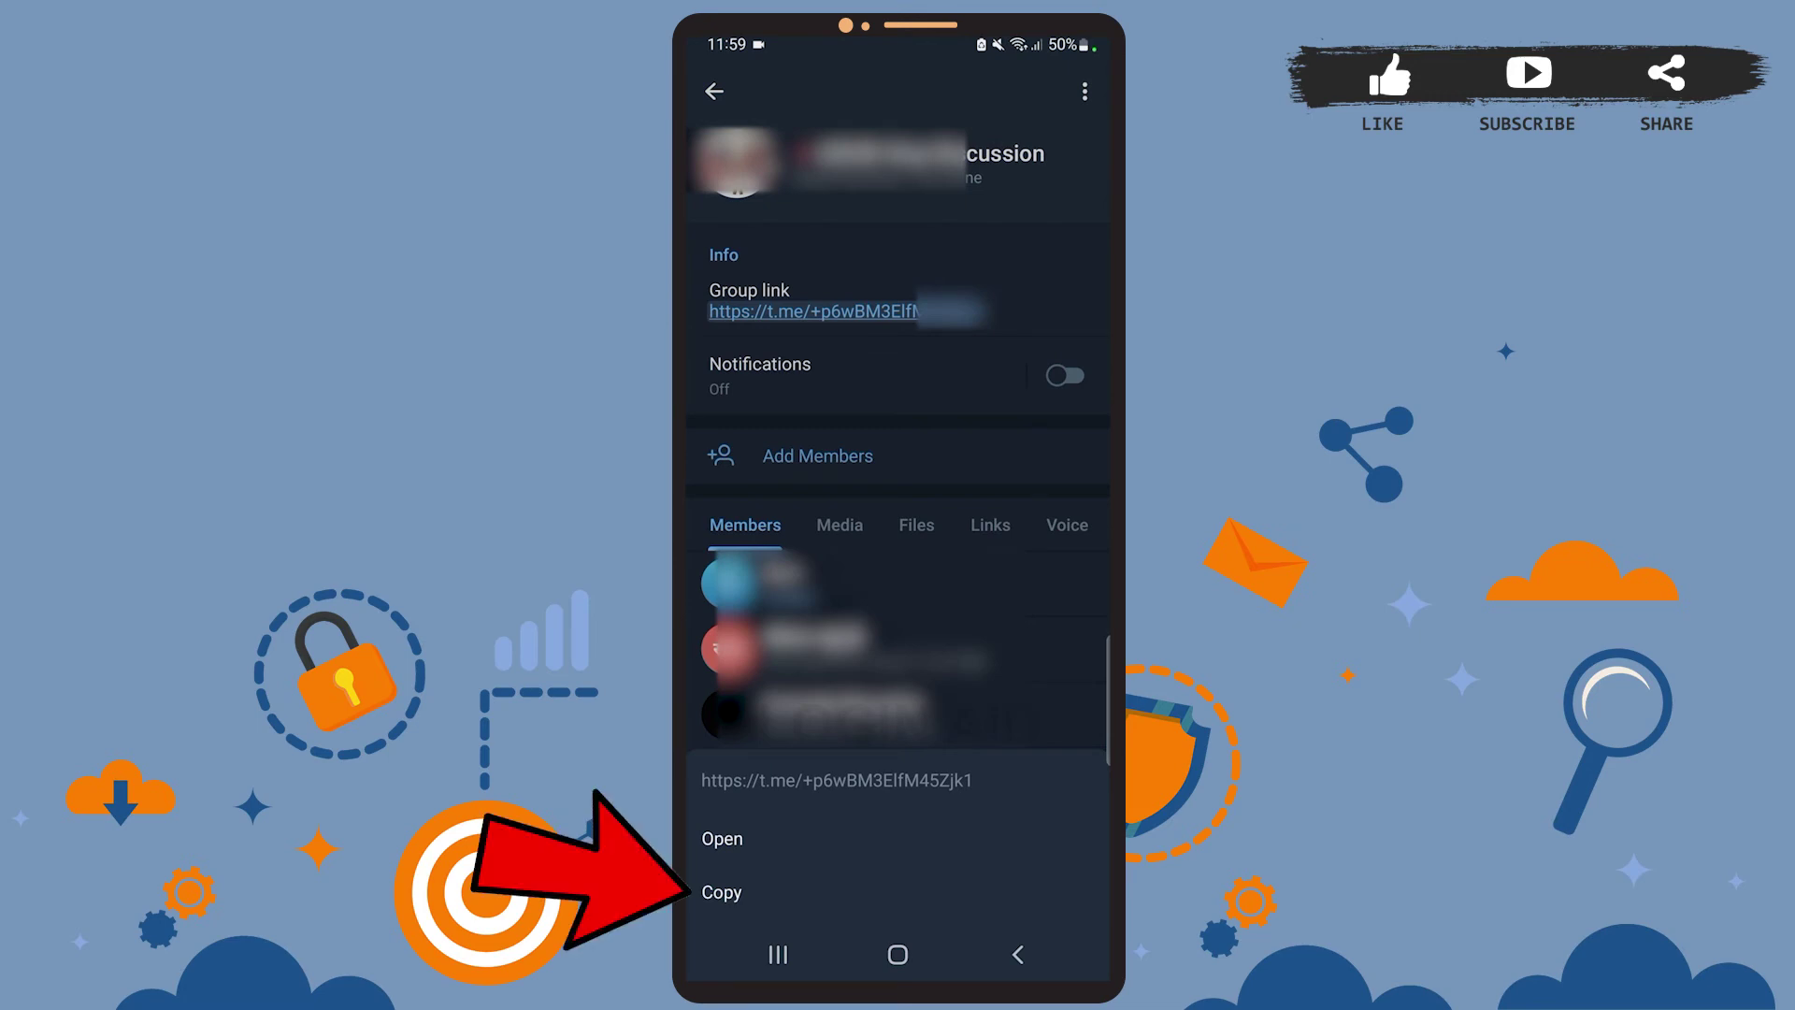
{"action": "left_click", "coordinate": [721, 892]}
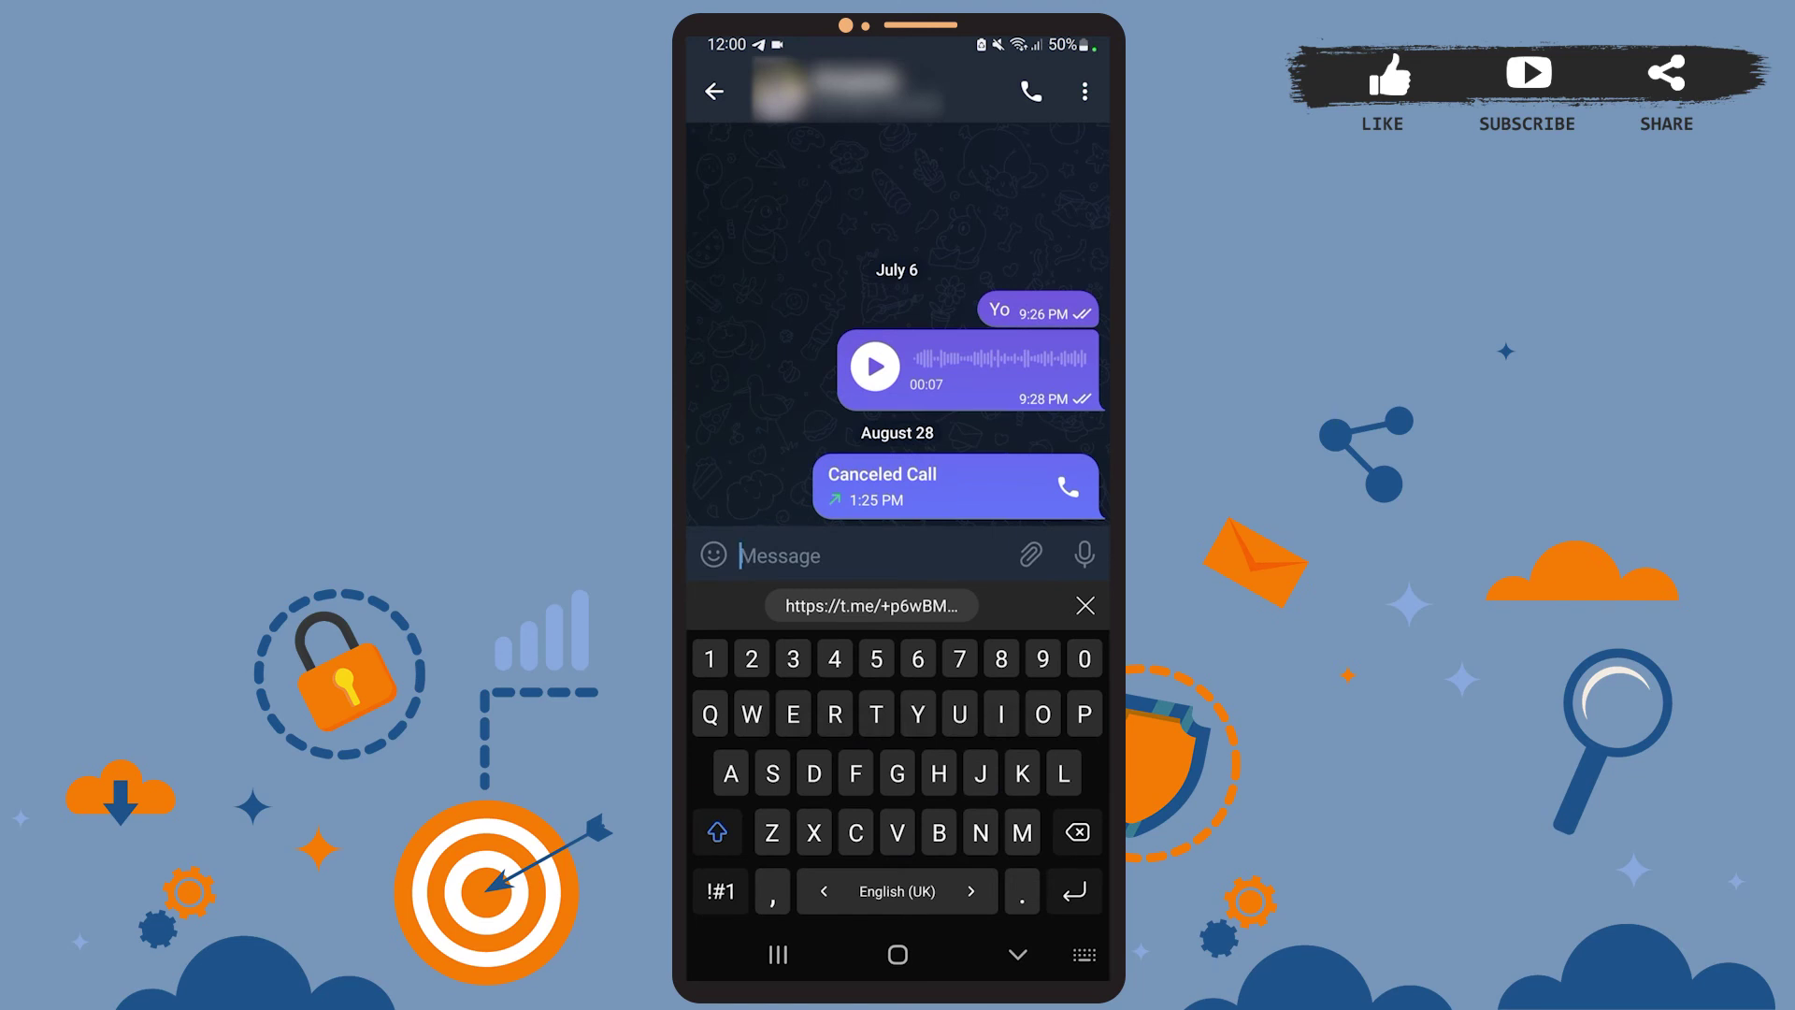
Paste the copied group invite link into the private chat and send it.
{"action": "left_click", "coordinate": [871, 604]}
{"action": "left_click", "coordinate": [1087, 554]}
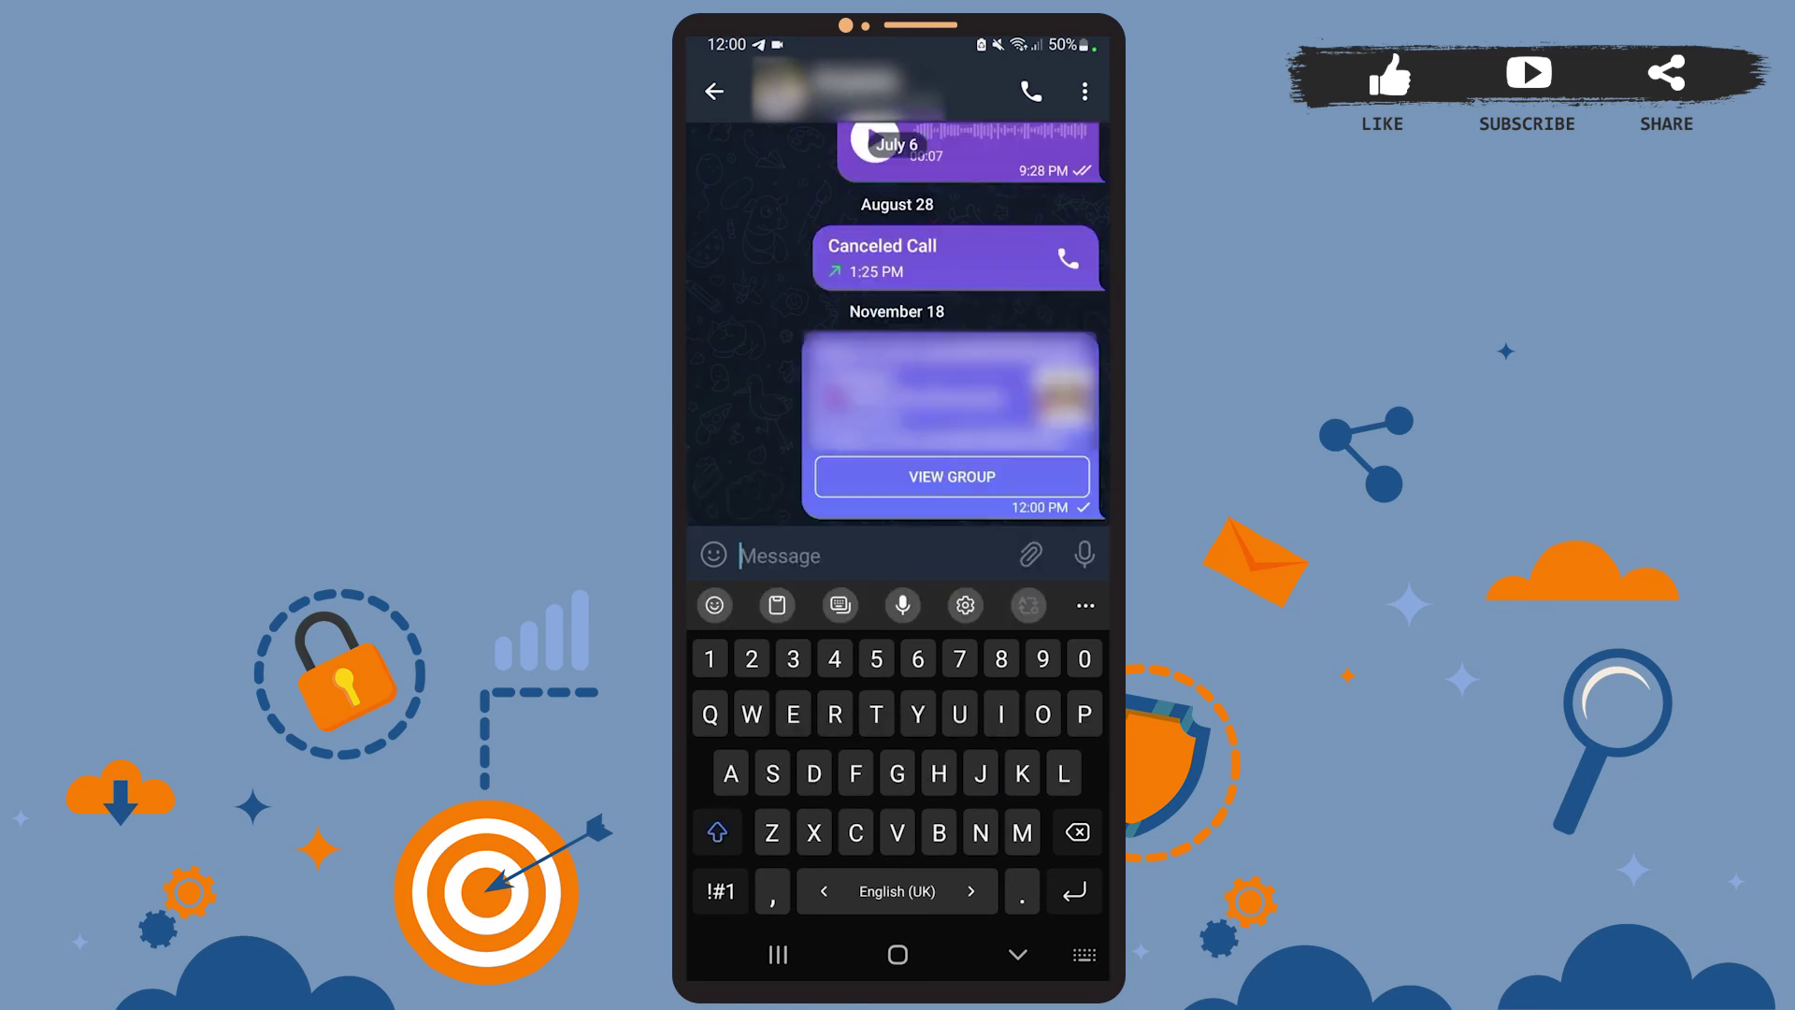